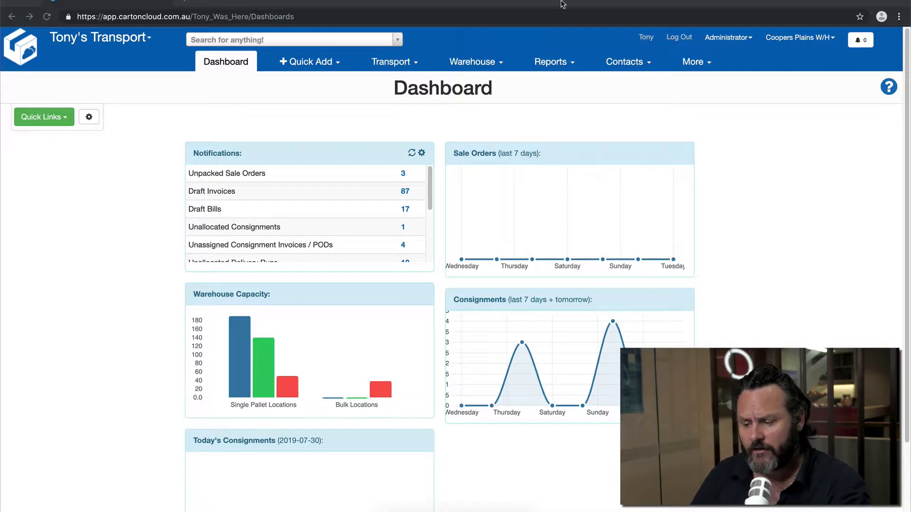
Step: Start a new product in the warehouse product list and assign it to the customer TONYS ORANGE JUICE
click(483, 66)
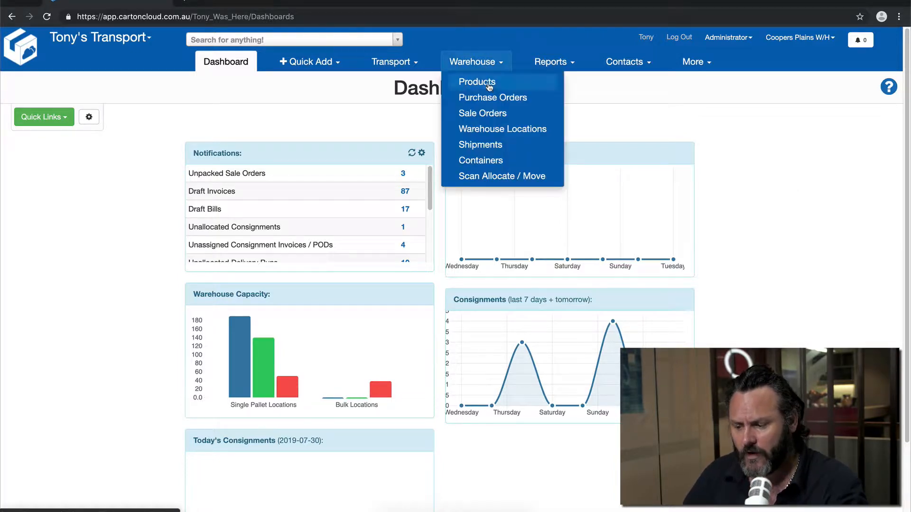
click(487, 82)
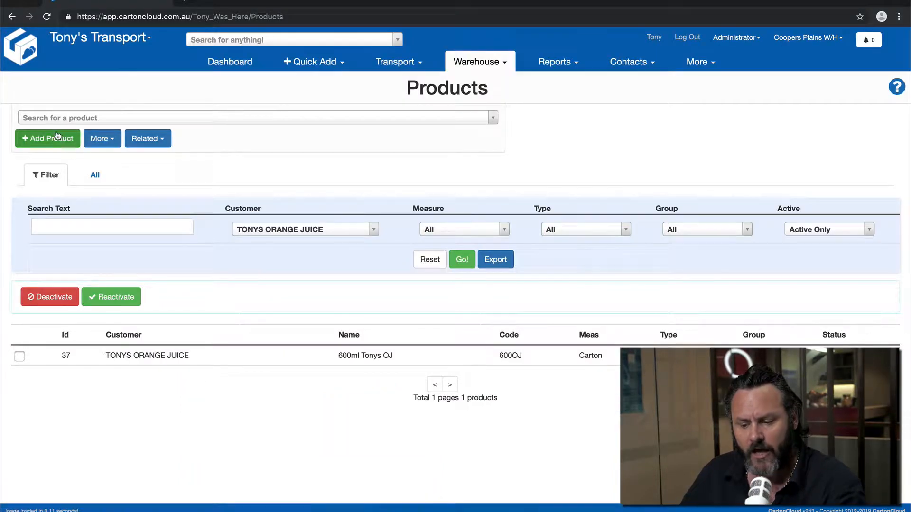
click(52, 139)
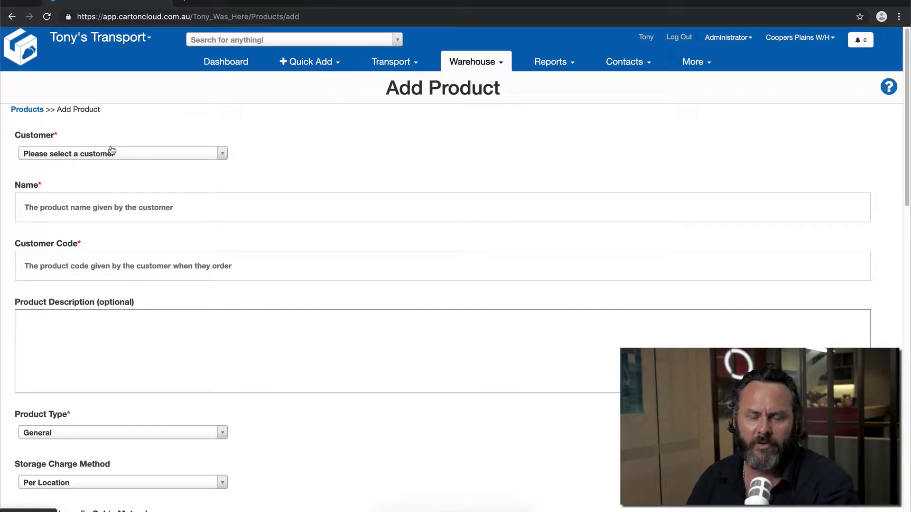
click(182, 158)
text(t)
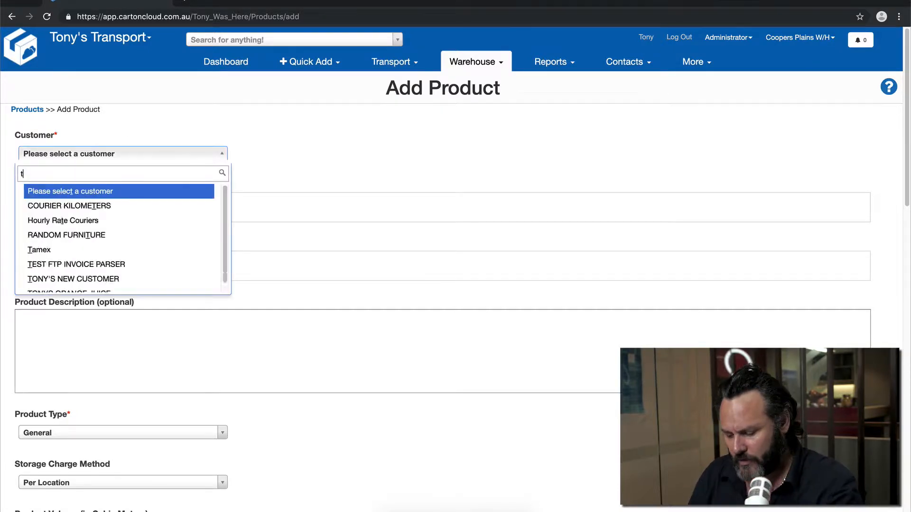
text(ony)
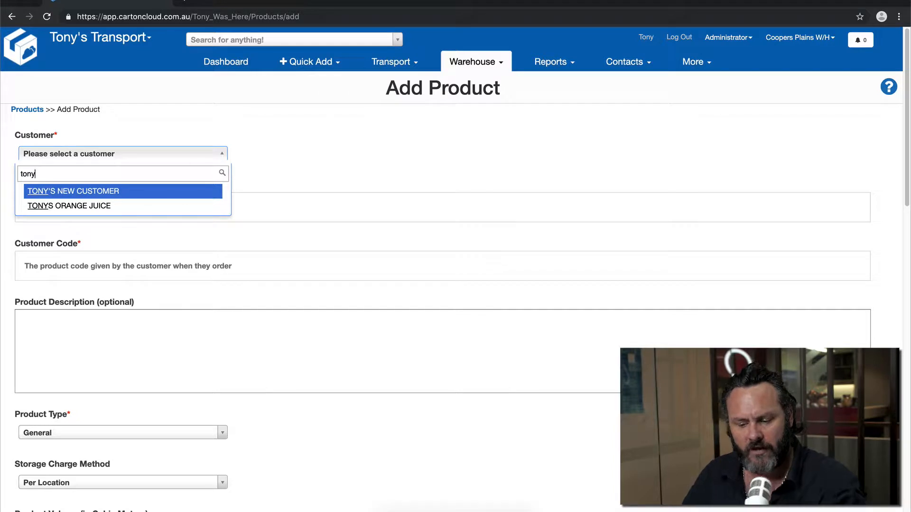
click(139, 208)
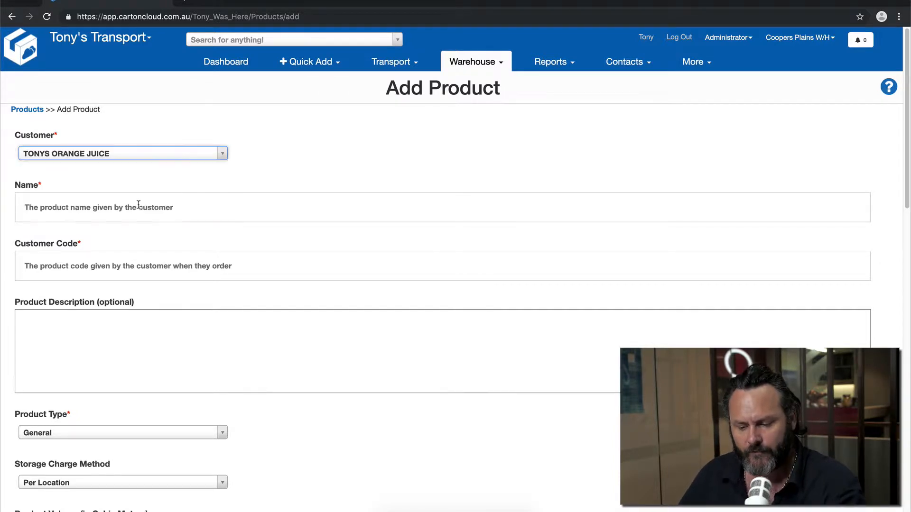
Step: Name the product "M/T cartons" and enter "0600 ctn" as its customer code
click(189, 210)
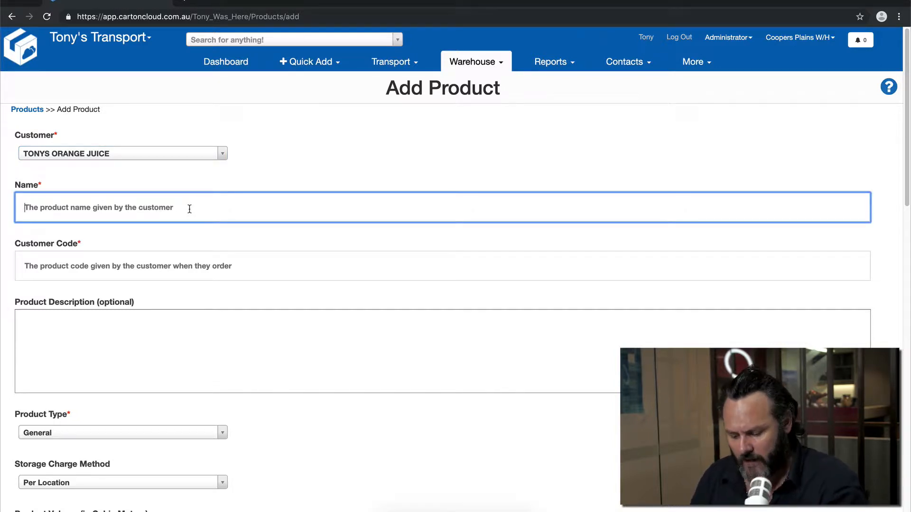
text(M)
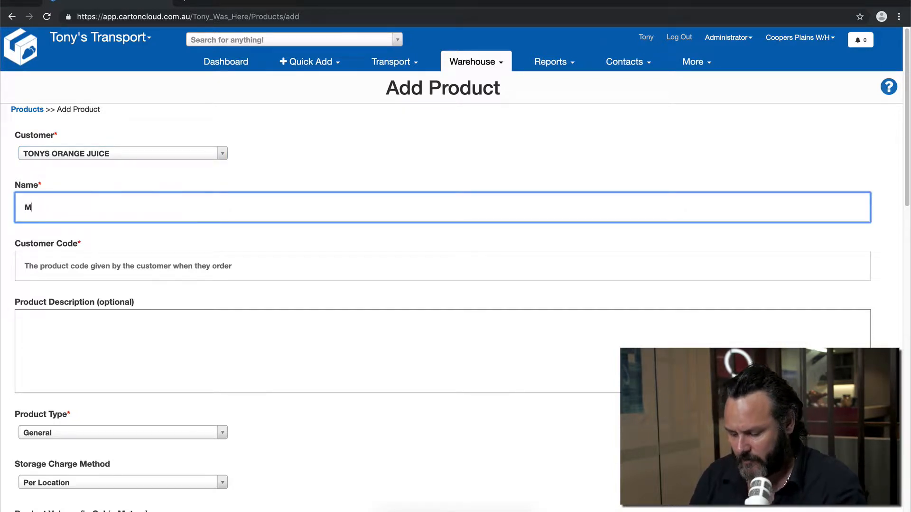
text(/T )
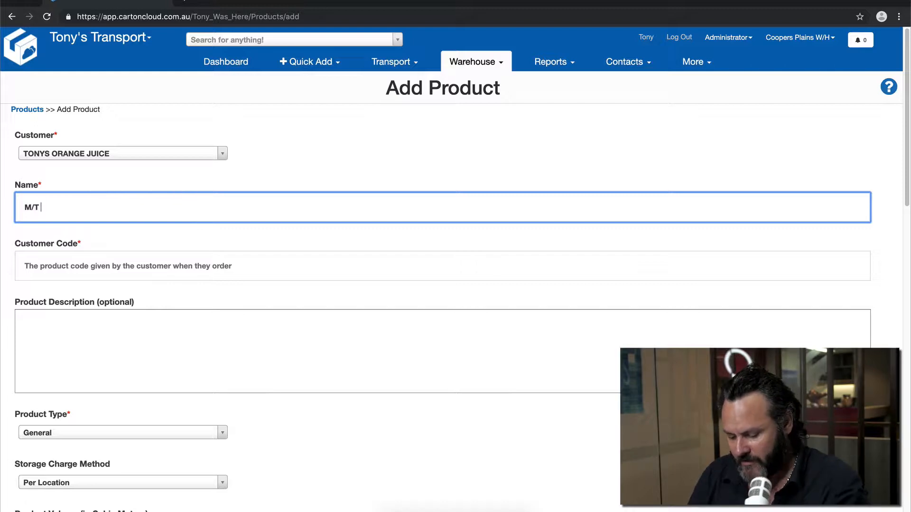
text(cartons)
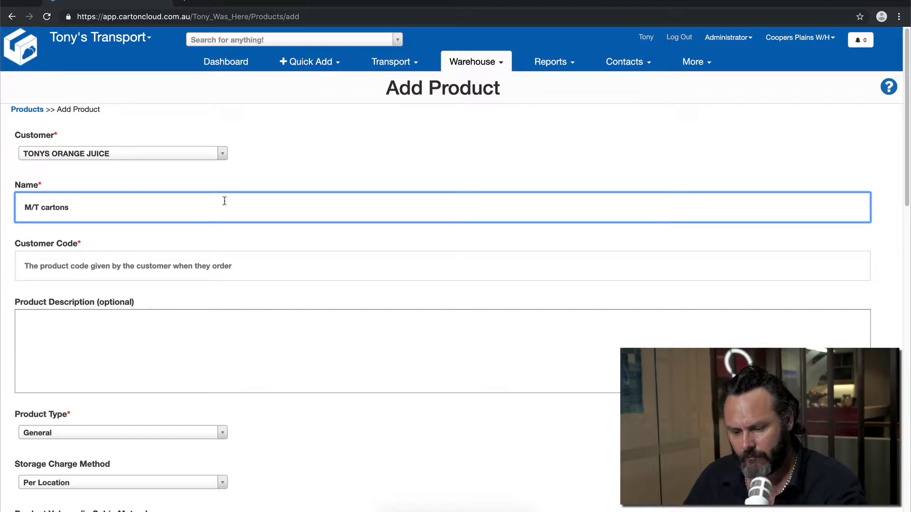
key(Tab)
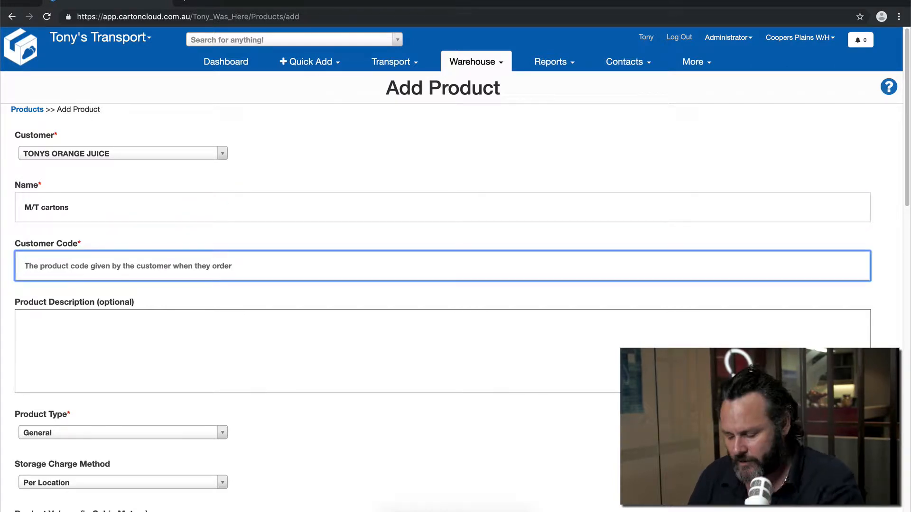
text(06)
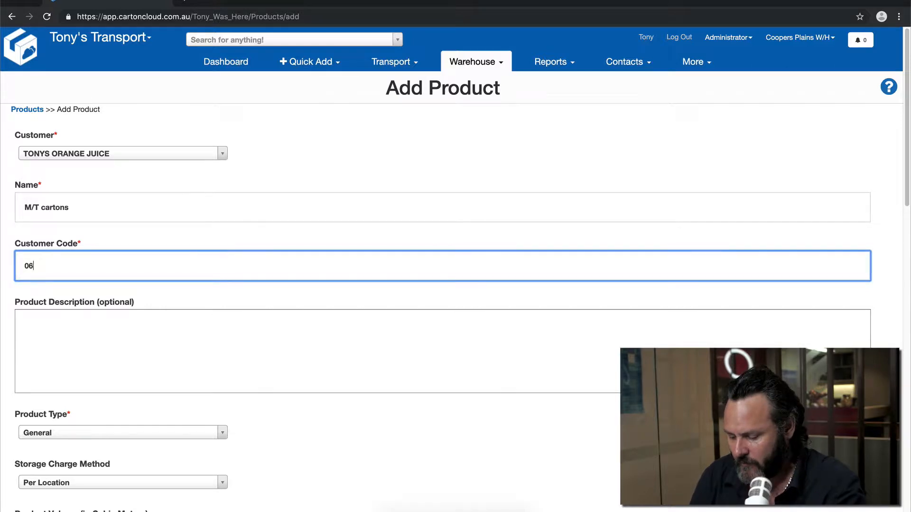
text(00 ctn)
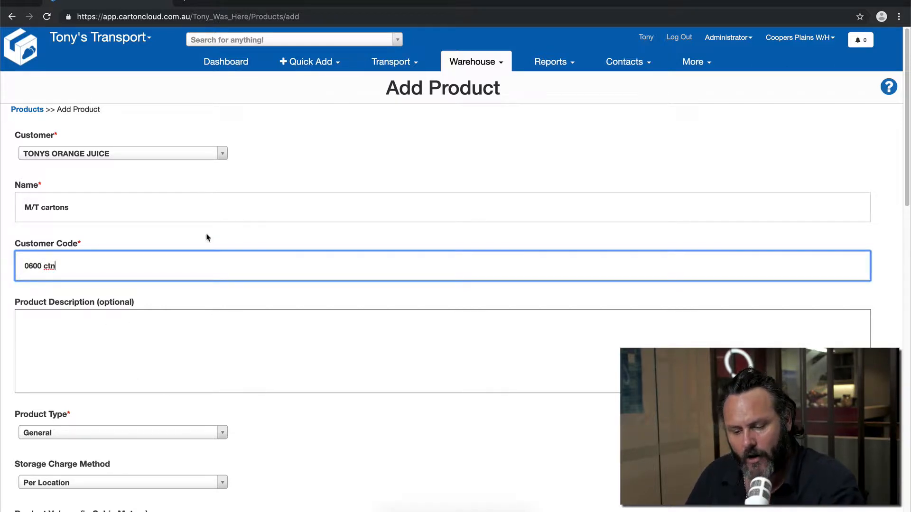
Step: Choose General as the product type and Per Location as the storage charge method
scroll(644, 250, down, 4)
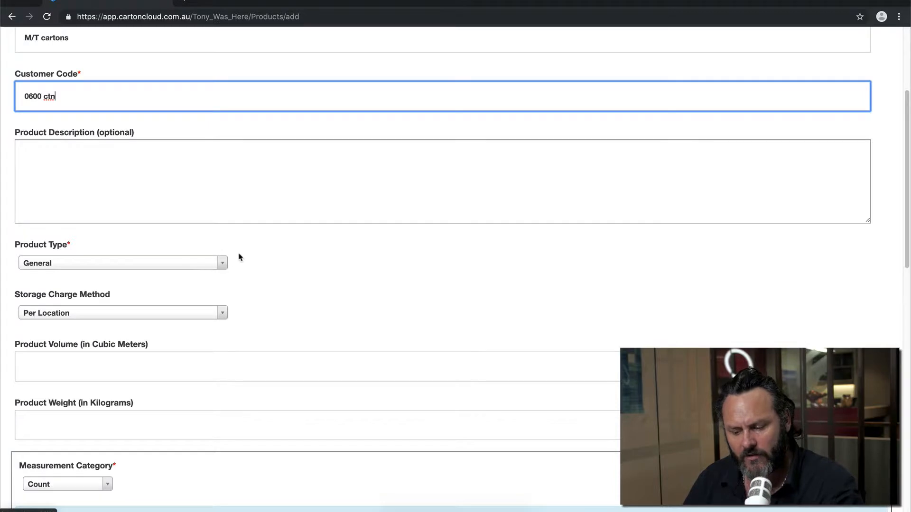
click(222, 263)
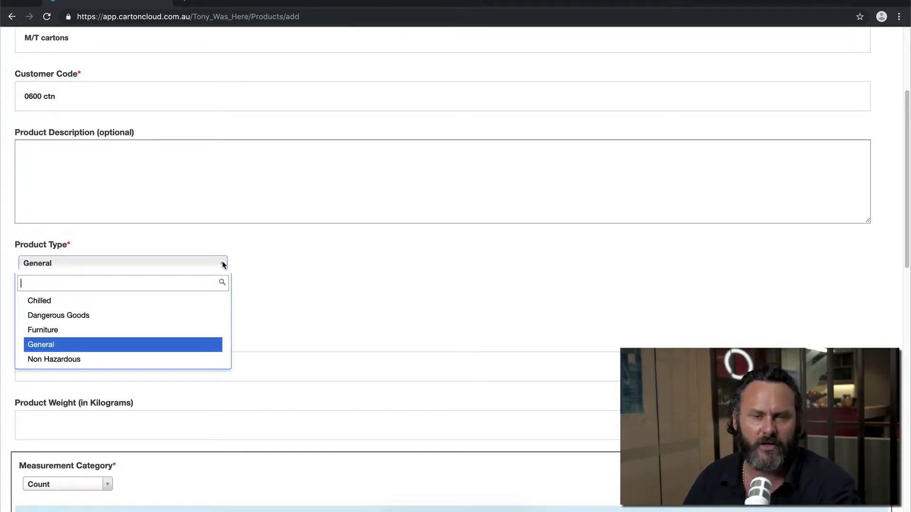
click(194, 347)
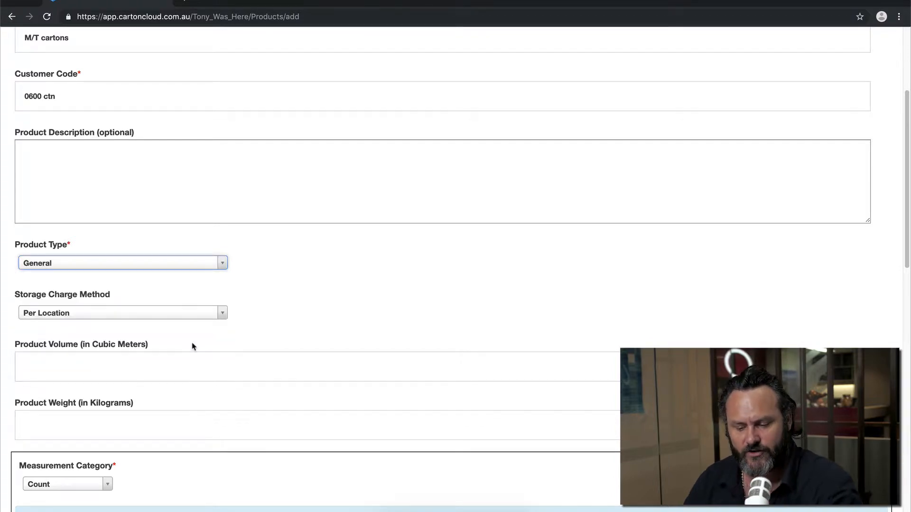
click(221, 314)
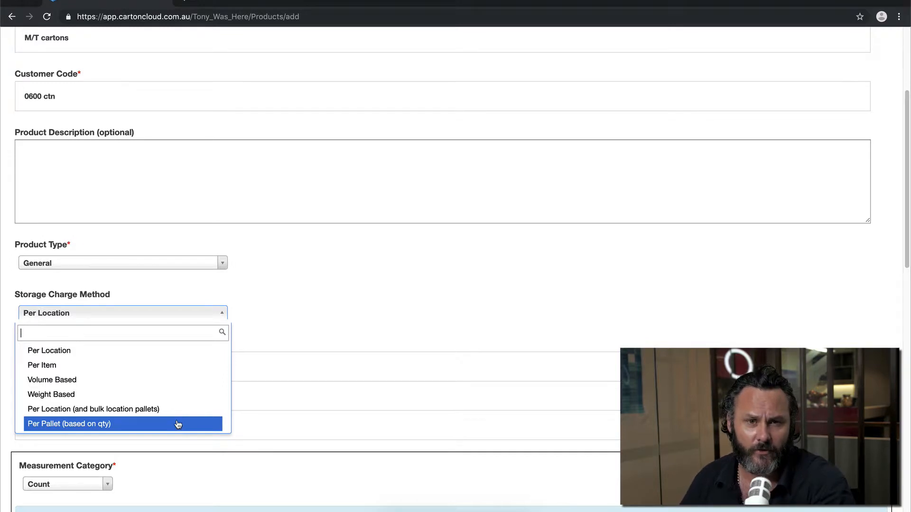
click(163, 355)
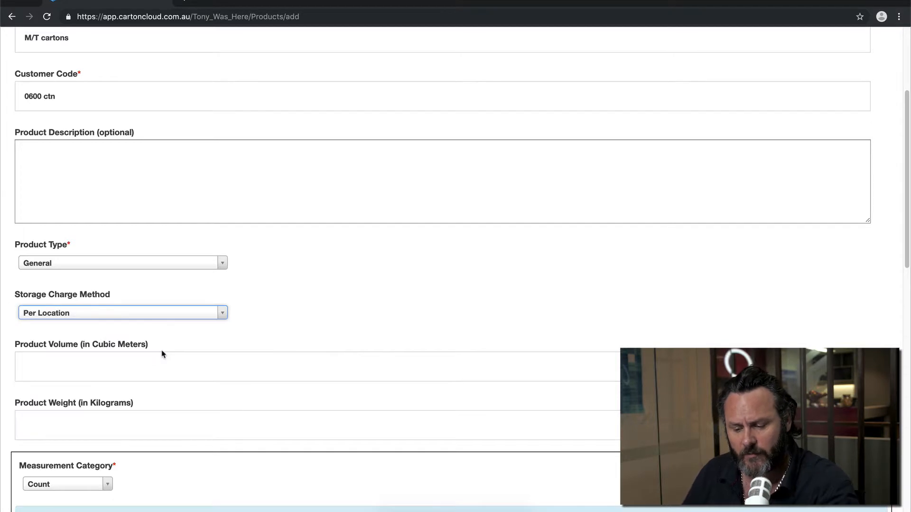
Step: Choose Count as the product's measurement category
scroll(250, 335, up, 1)
scroll(325, 335, down, 4)
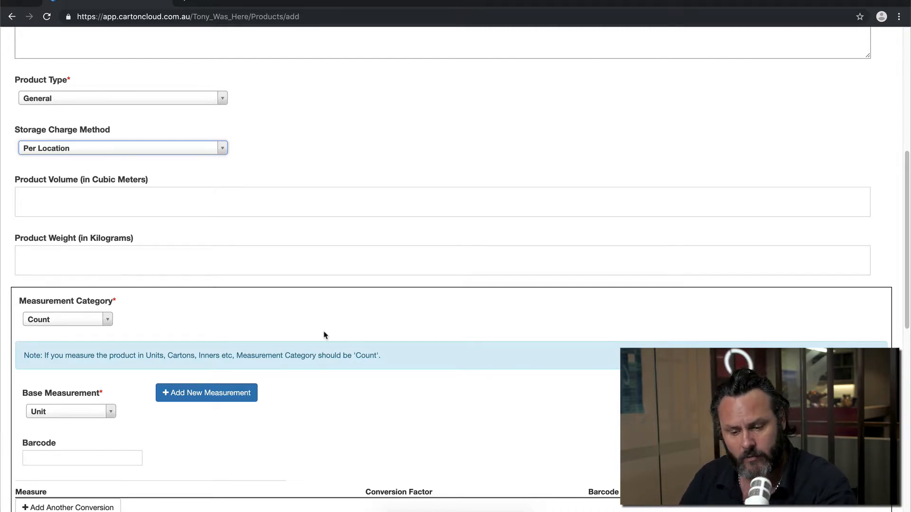
scroll(324, 335, down, 4)
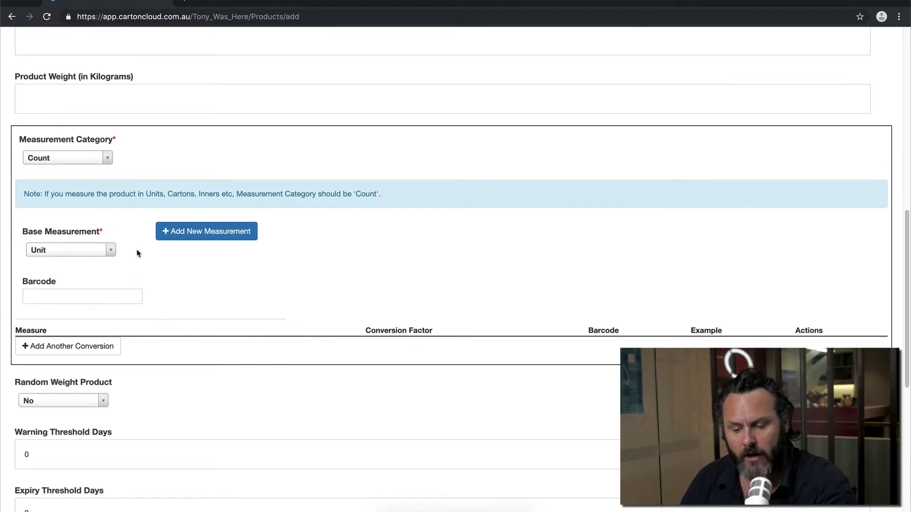
click(109, 159)
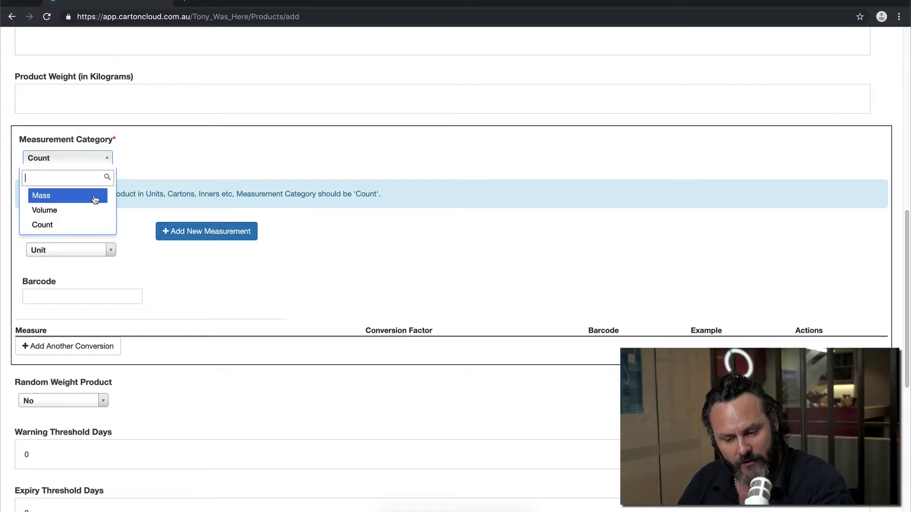
click(87, 226)
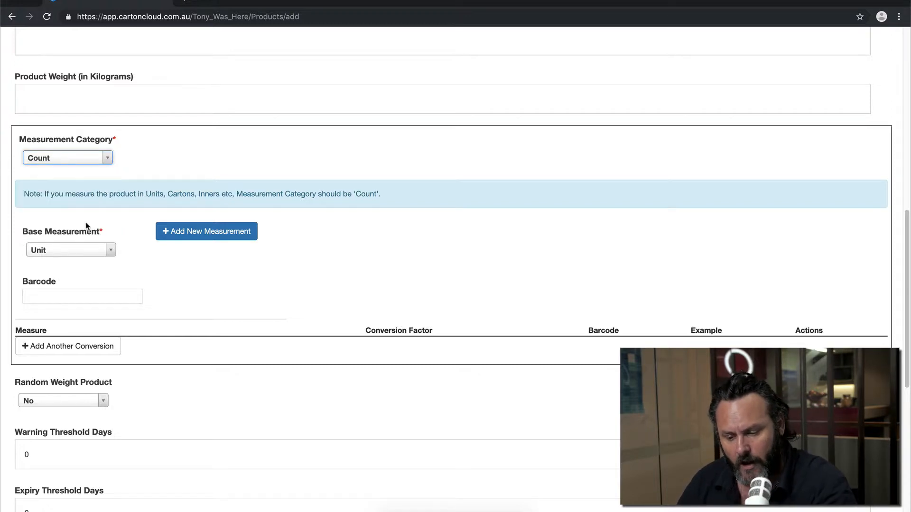
Step: Set the product's base measurement to Carton
click(111, 251)
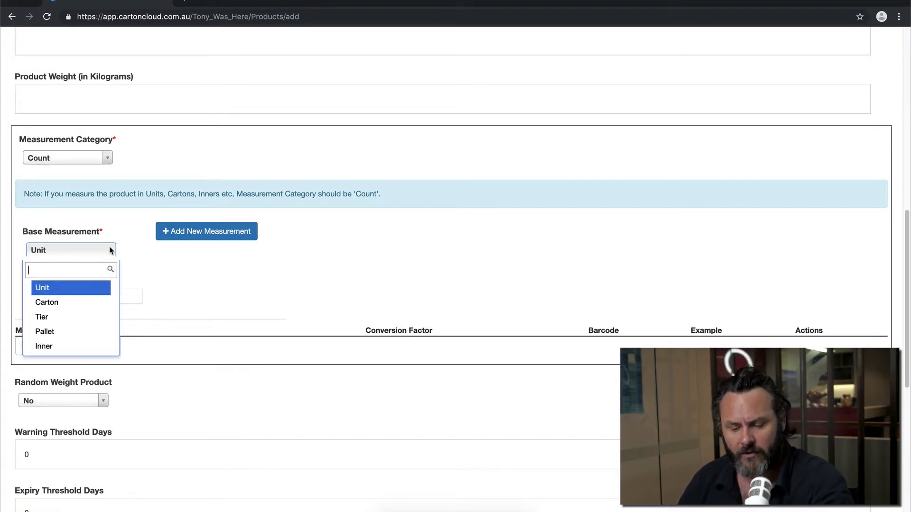
click(99, 288)
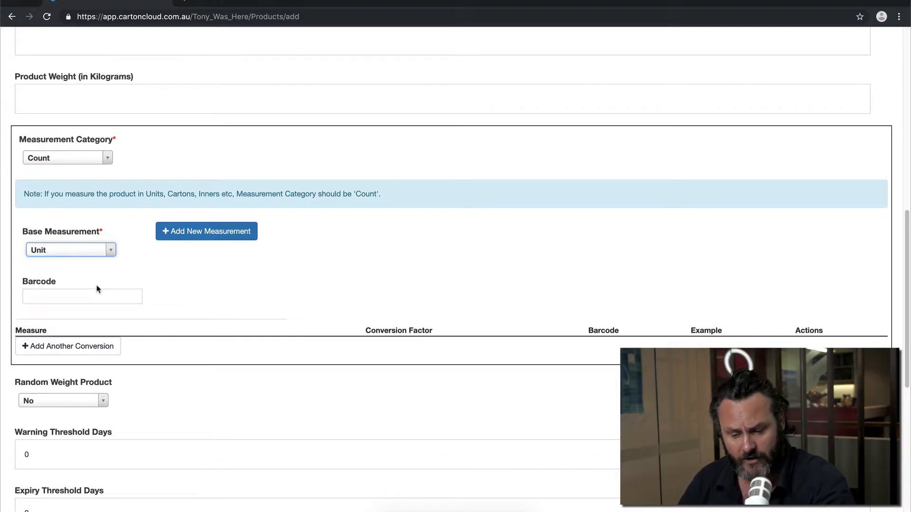
click(110, 252)
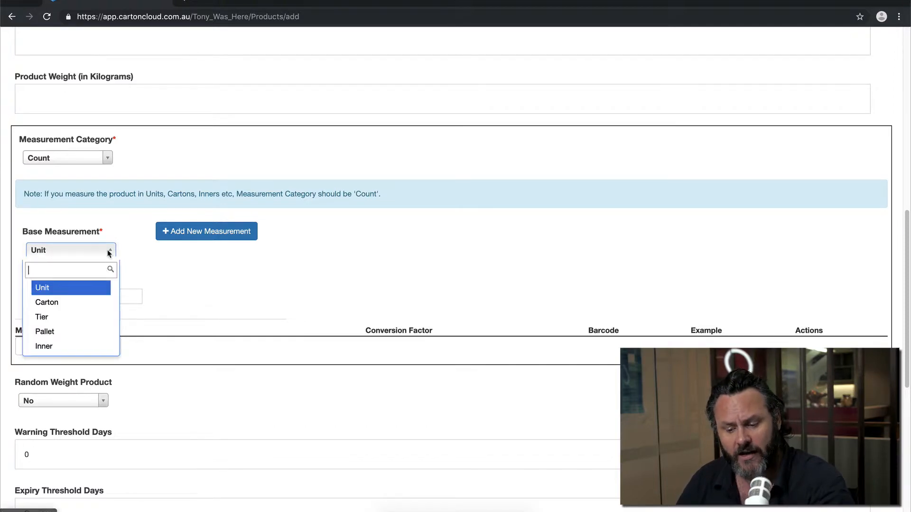
click(95, 305)
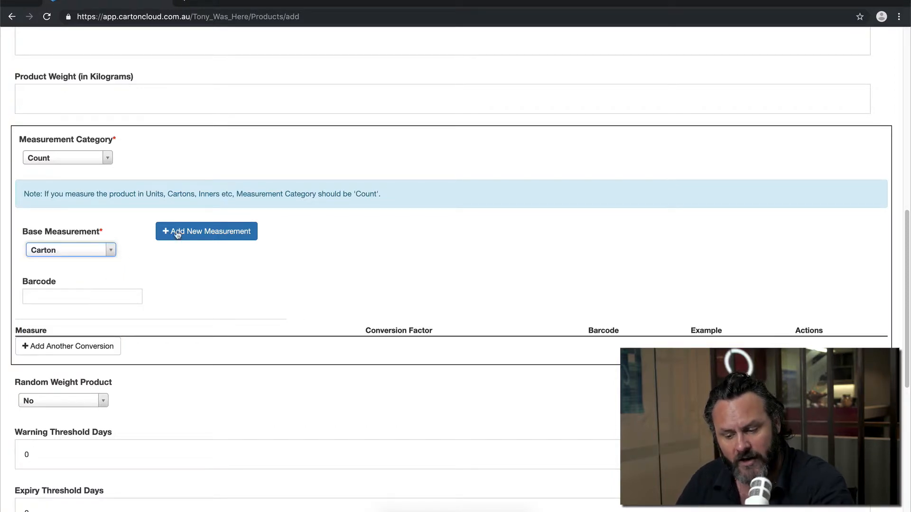
Step: Add a new Count measurement named "Pack" with the code "PACK" for the product's base measurement
click(208, 233)
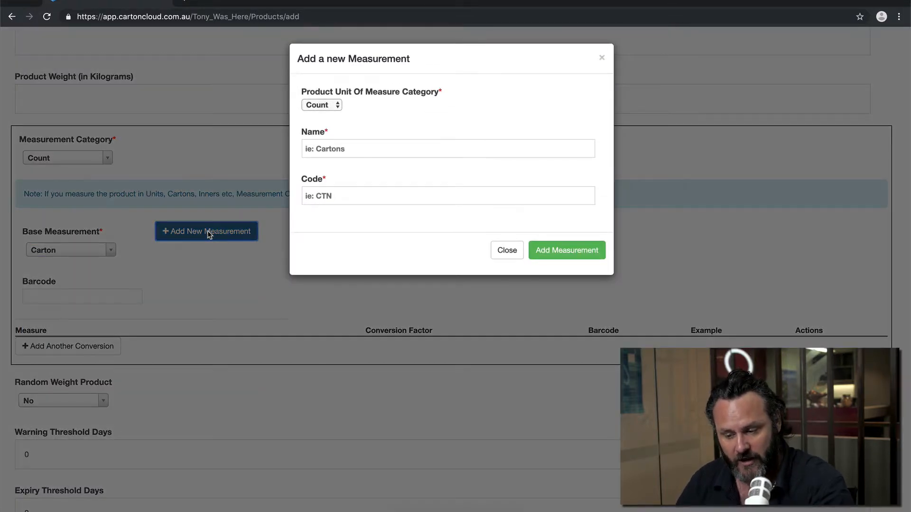
click(344, 149)
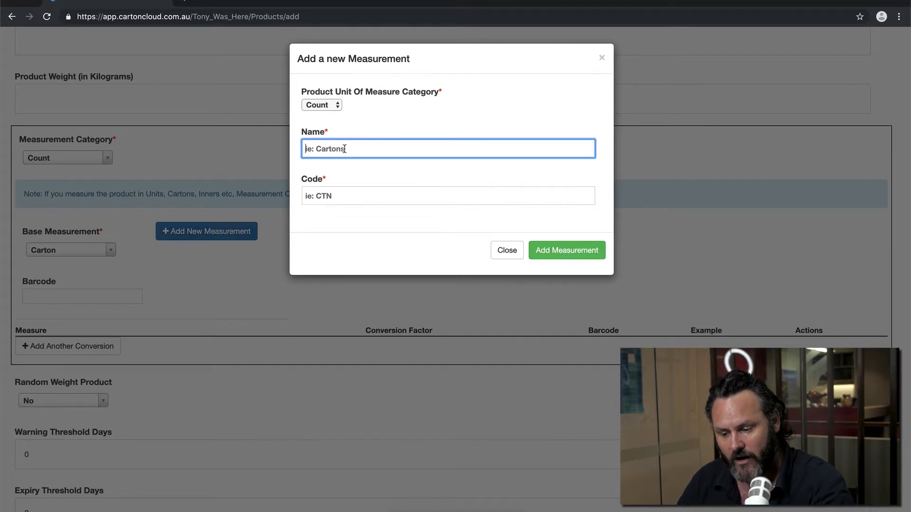
text(Pack)
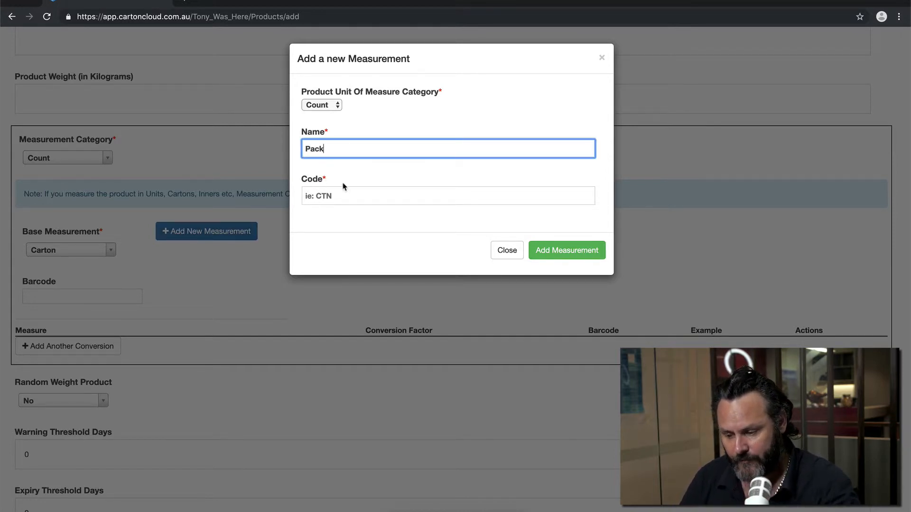
click(347, 194)
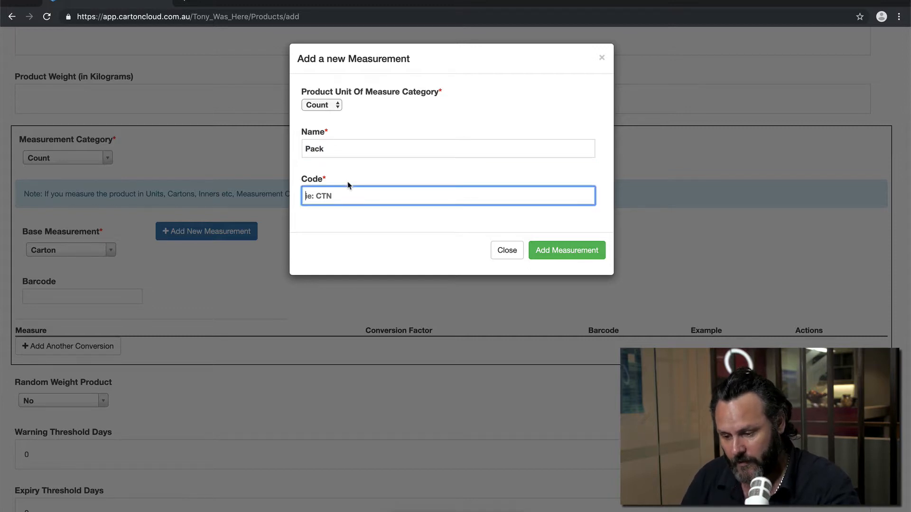
text(PACK)
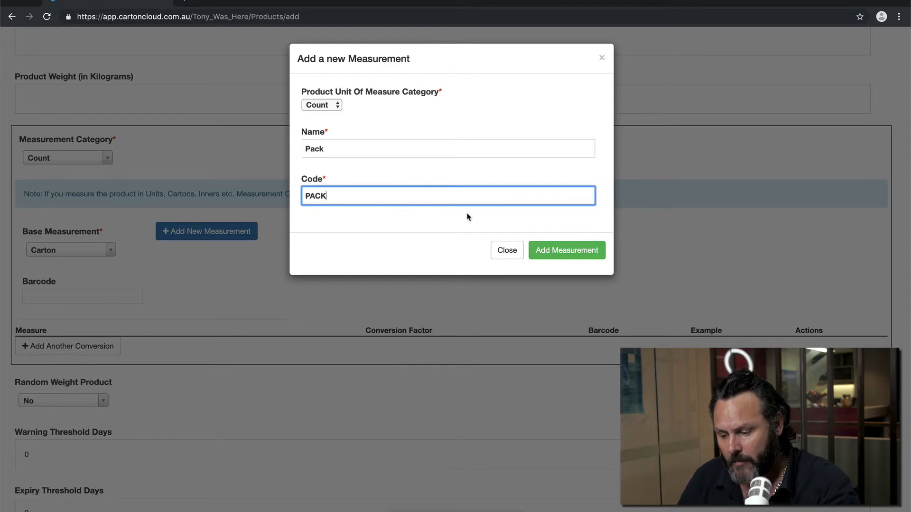
click(569, 253)
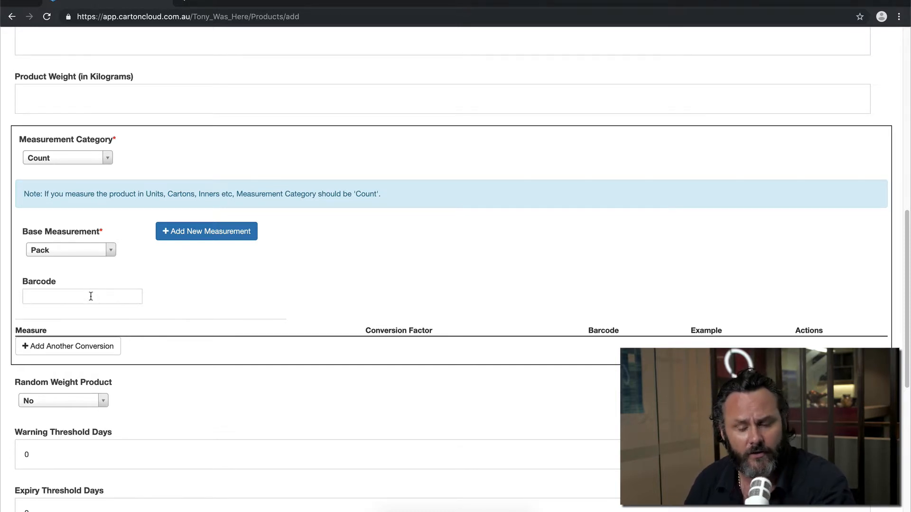
Step: Add a unit conversion from Pallet to Pack with a conversion factor of 120
click(95, 349)
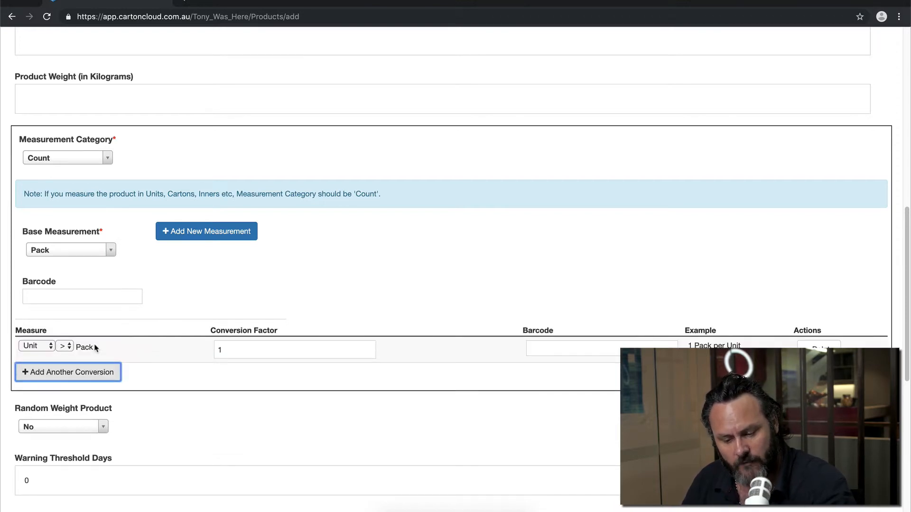
click(51, 349)
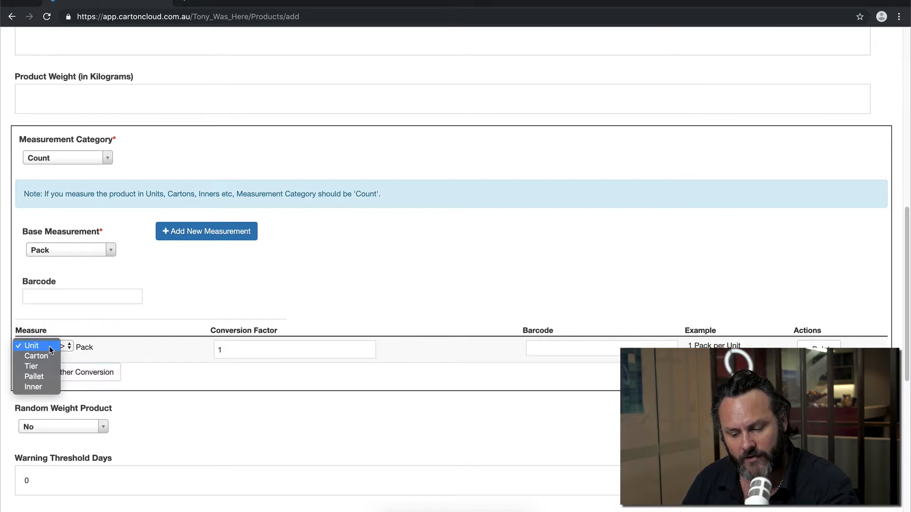
click(46, 376)
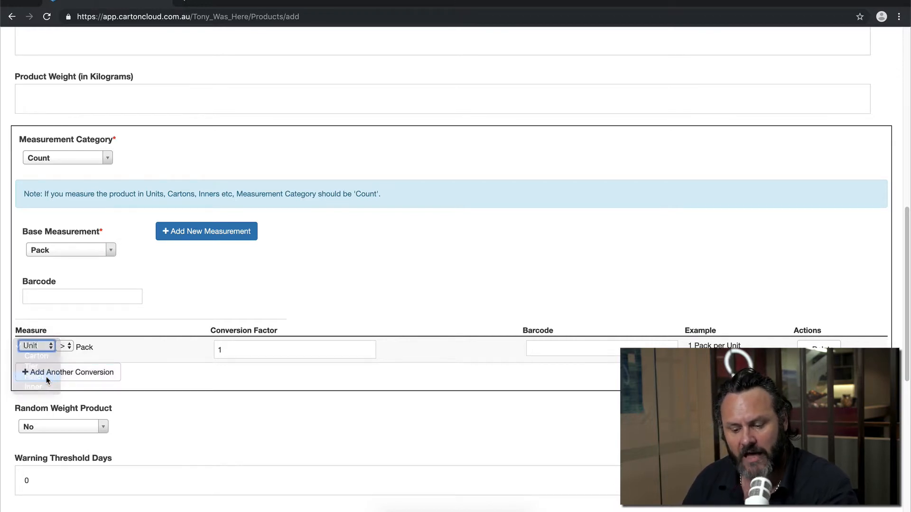
click(241, 350)
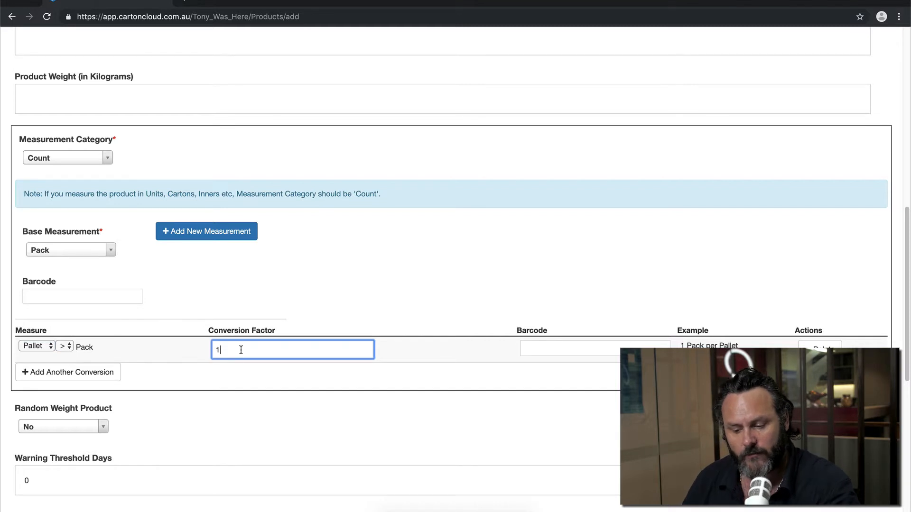
key(BackSpace)
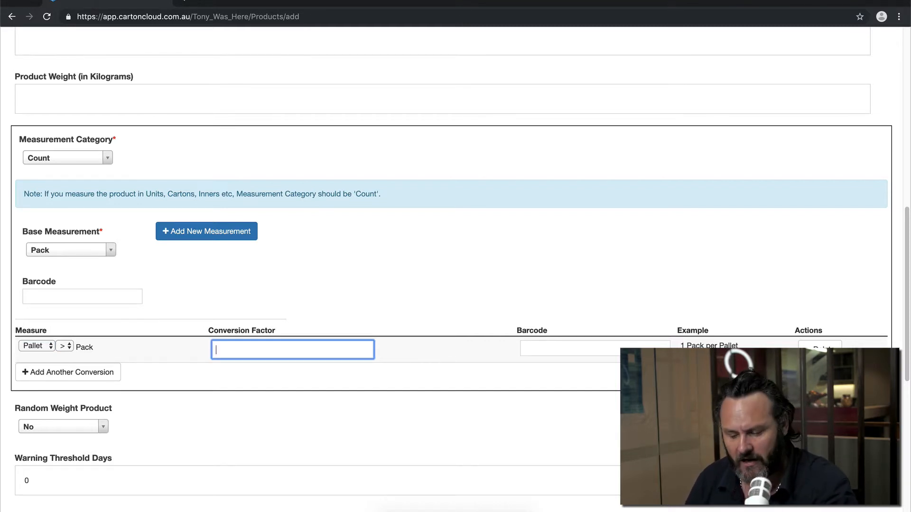
text(12o)
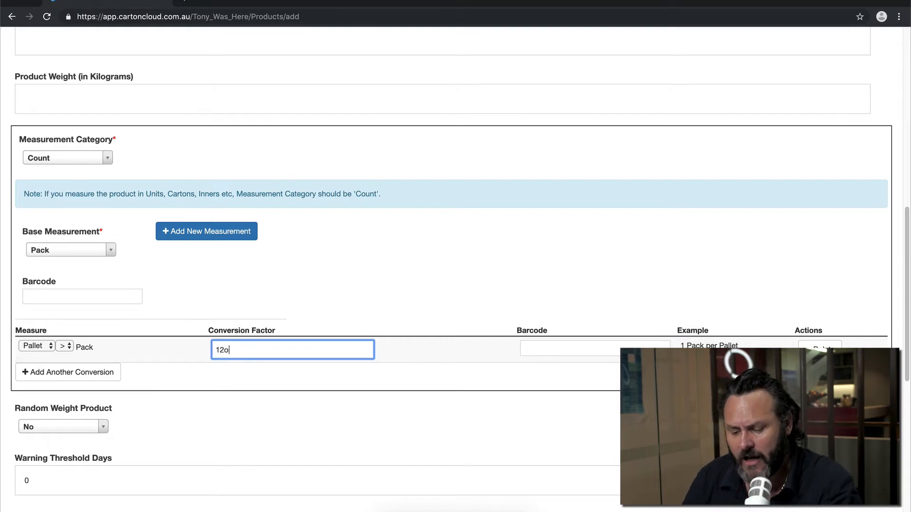
key(BackSpace)
text(0)
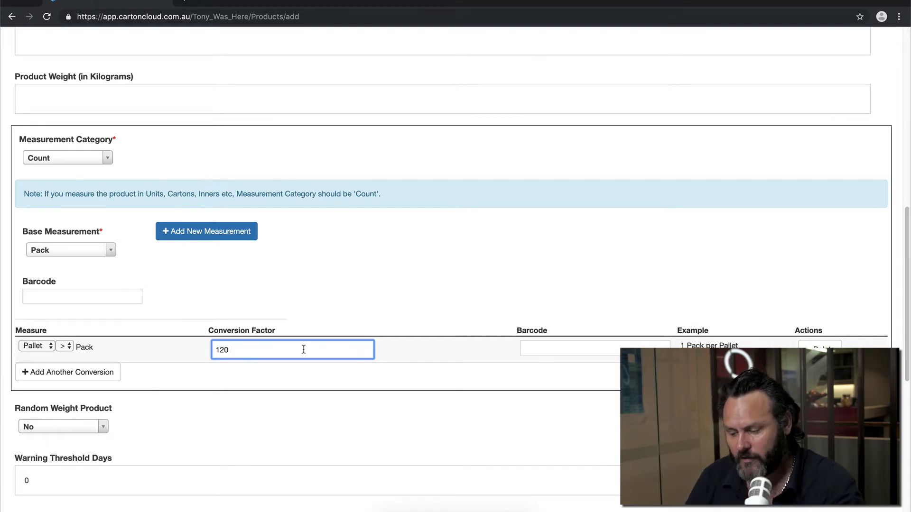
Step: Choose OK as the initial status of the purchase order product when created
scroll(363, 351, down, 5)
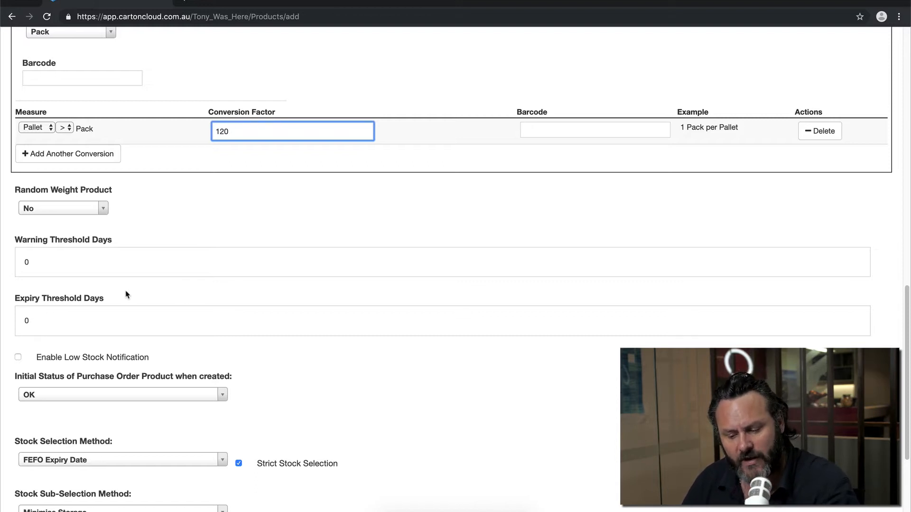
scroll(230, 288, up, 1)
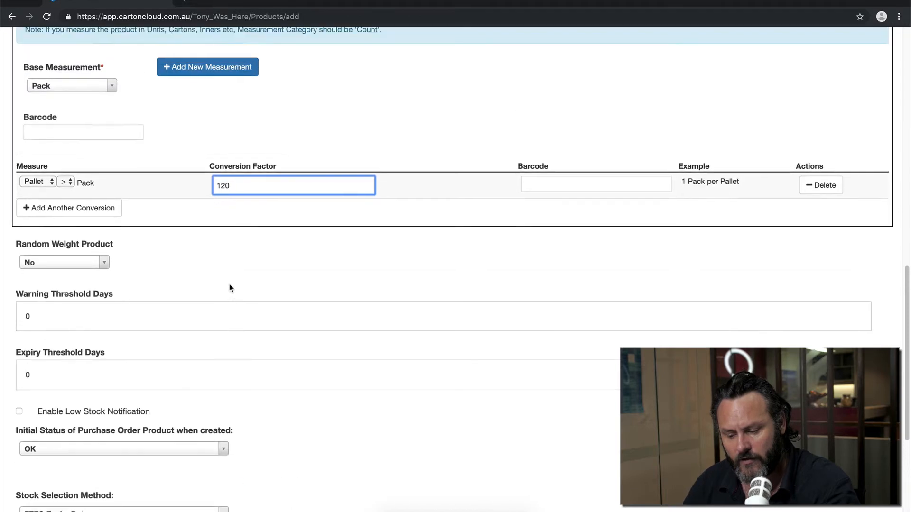
scroll(229, 288, down, 5)
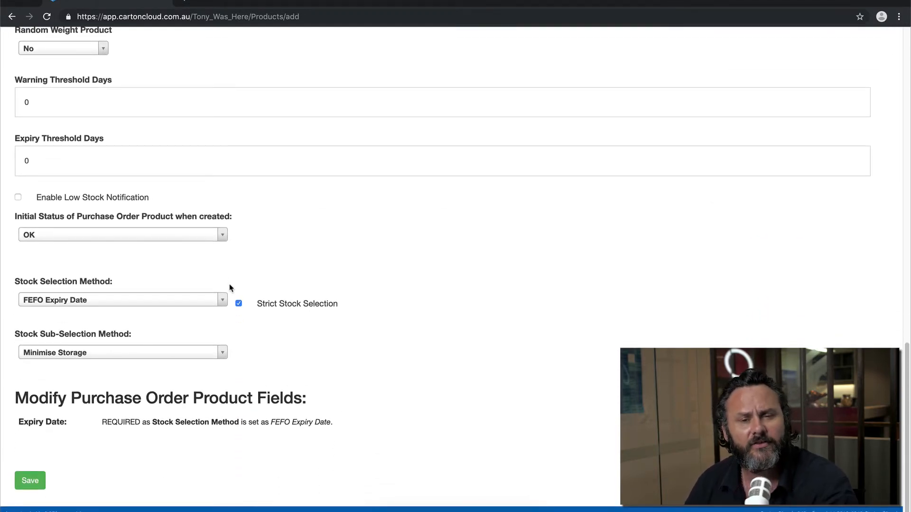
scroll(229, 288, down, 1)
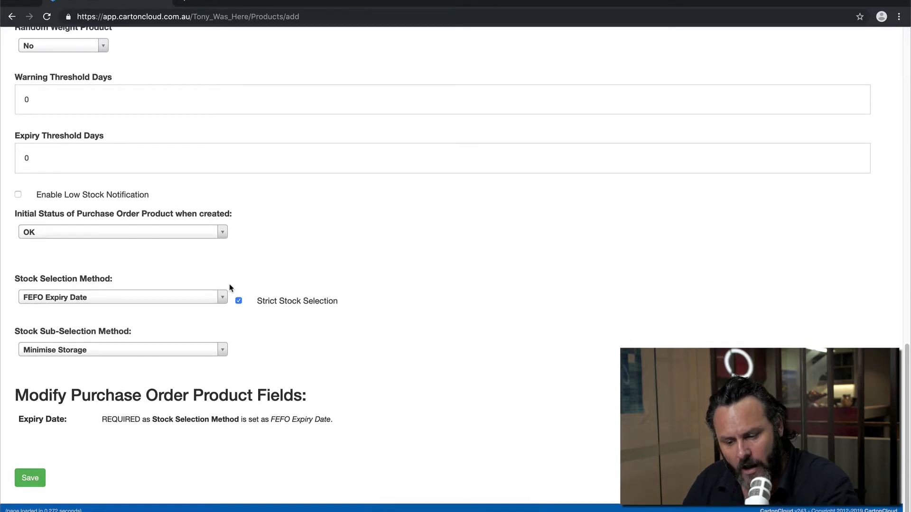
click(223, 233)
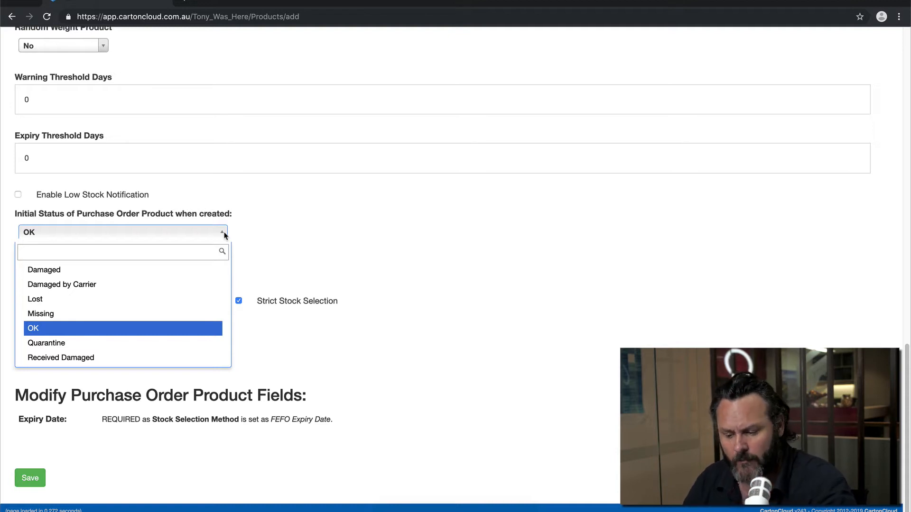
click(173, 333)
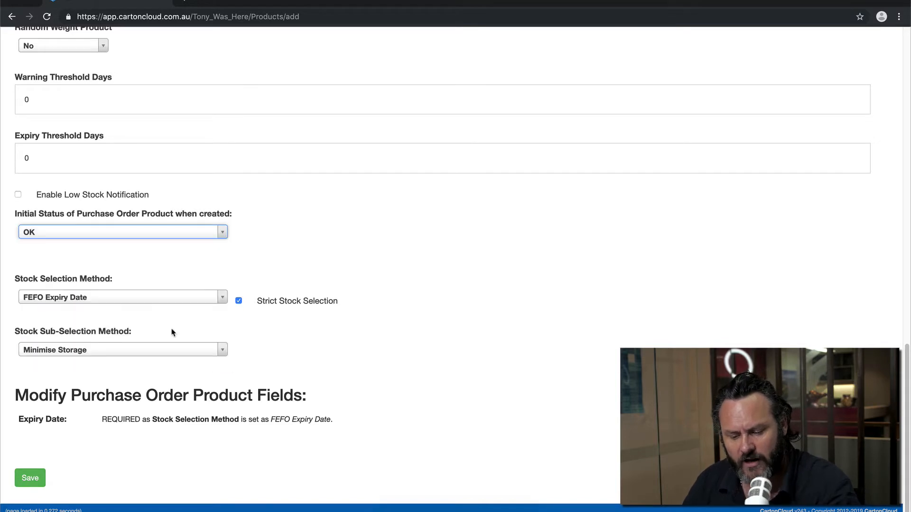
Step: Set the stock selection method to LIFO Arrival Date without strict stock selection, using Minimise Storage as the sub-selection method
click(222, 299)
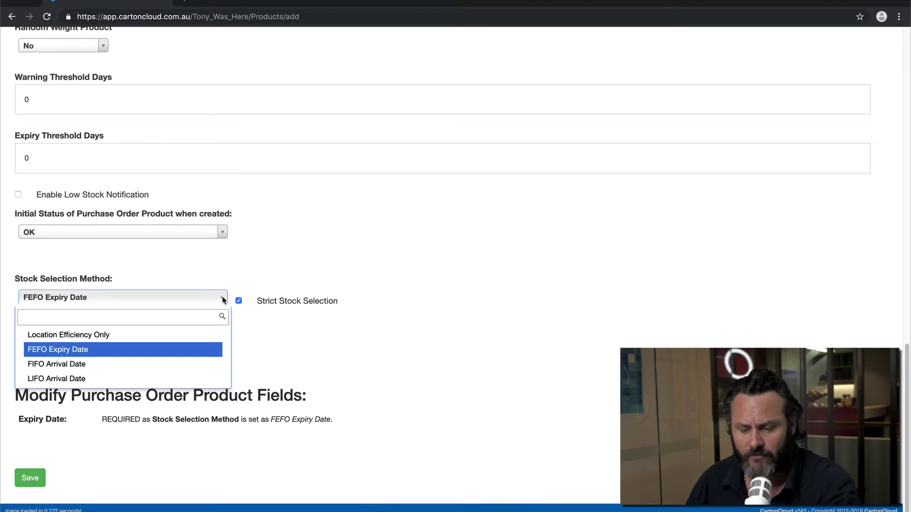
click(171, 382)
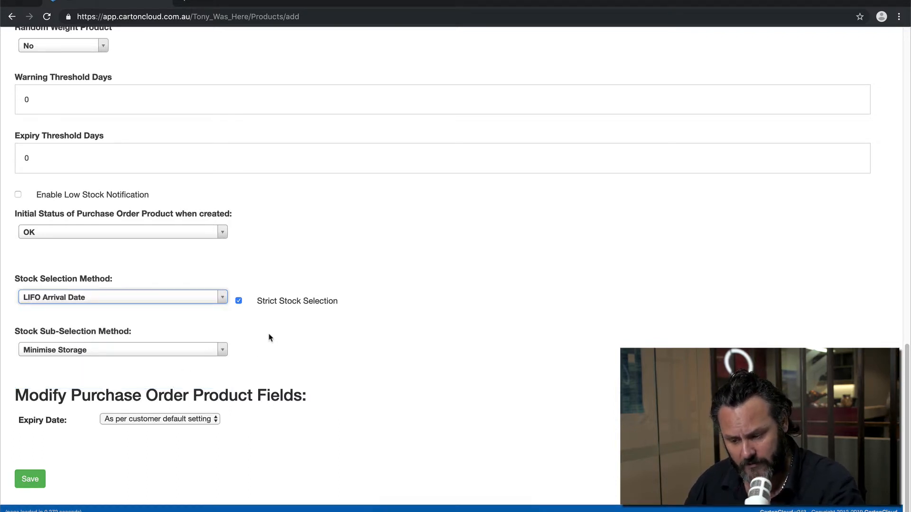
click(239, 303)
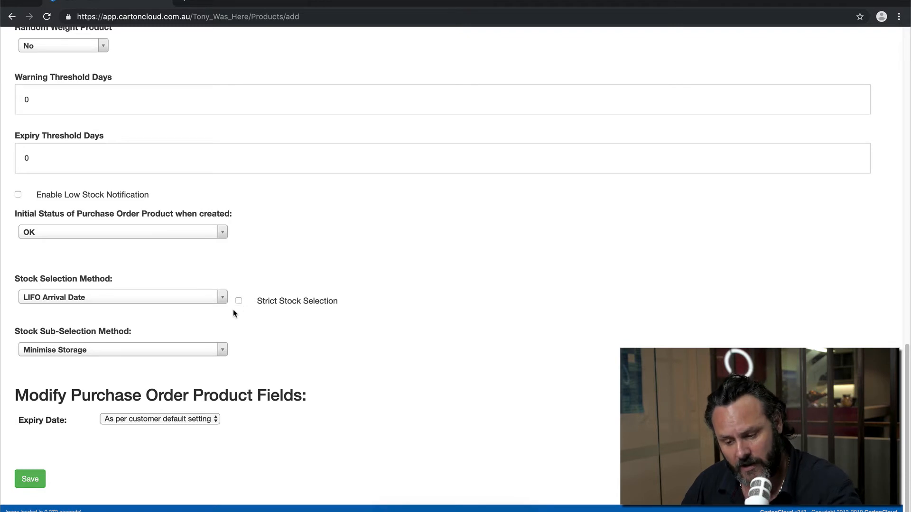
click(221, 354)
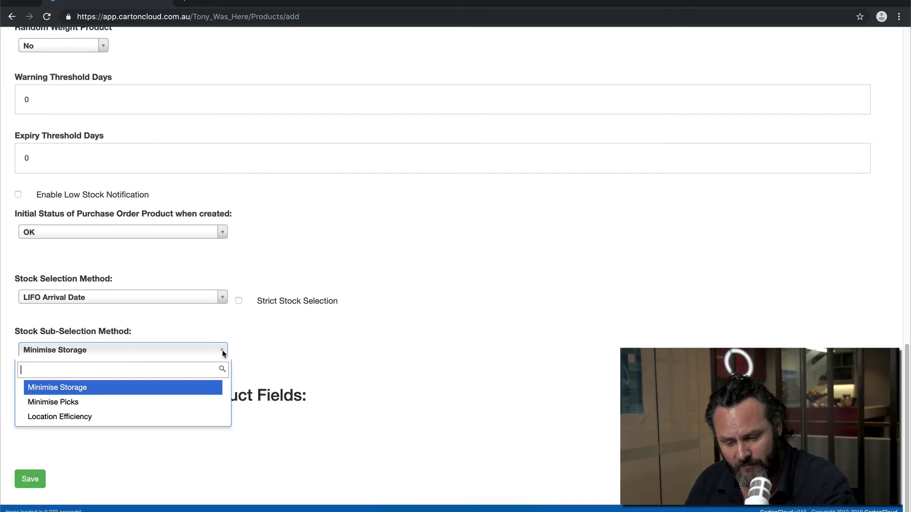
click(193, 388)
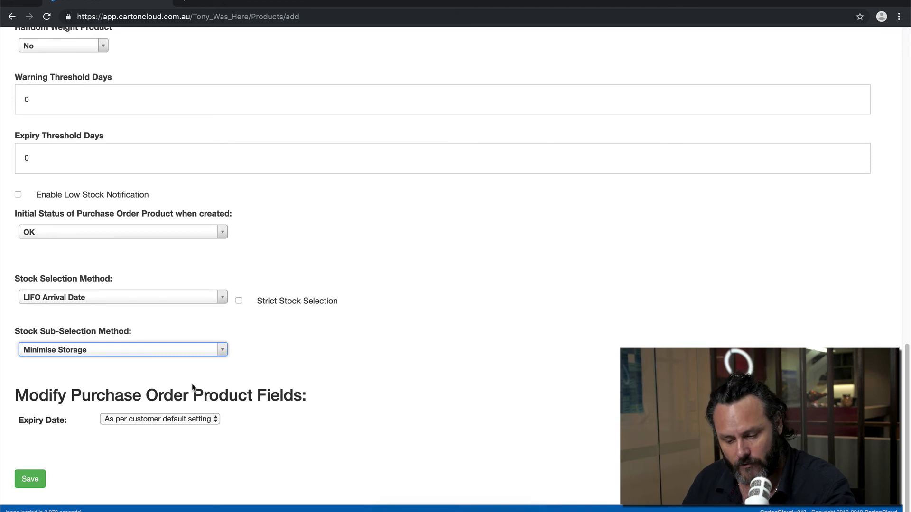
Step: Make the expiry date optional for this product and save the new product
click(180, 422)
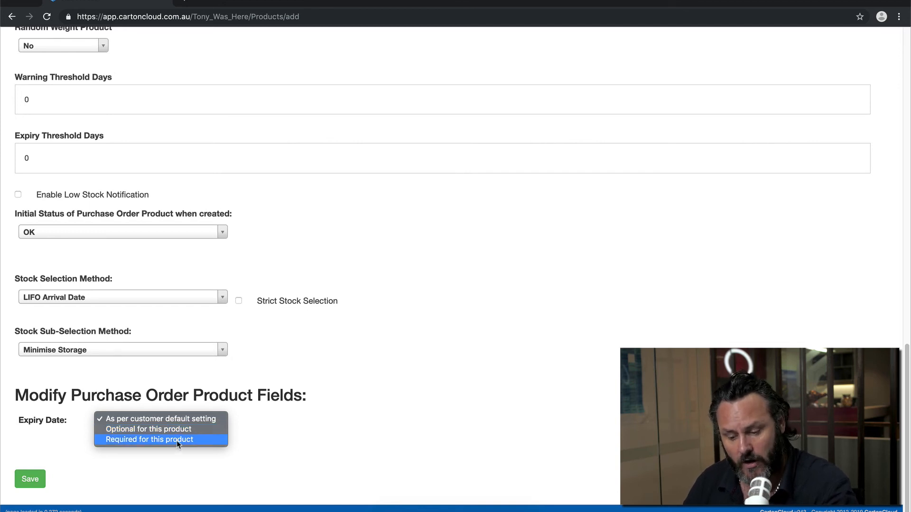
click(187, 430)
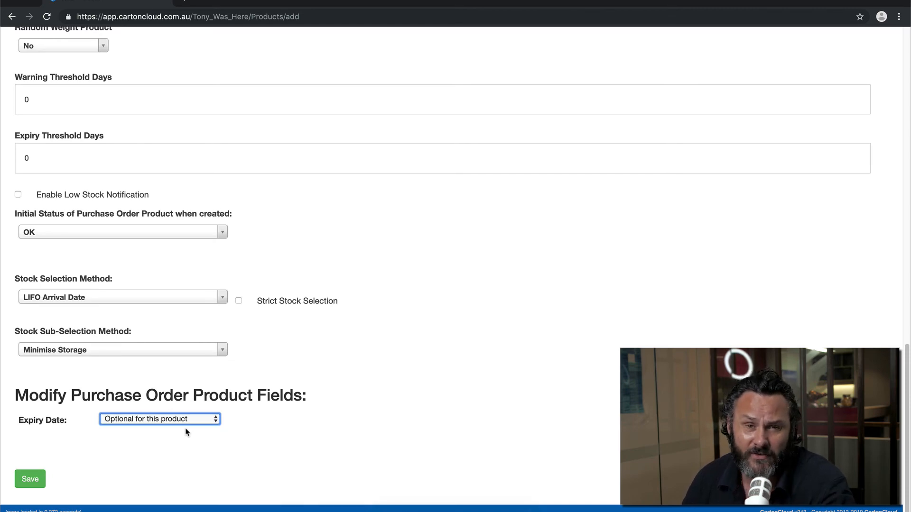
click(30, 479)
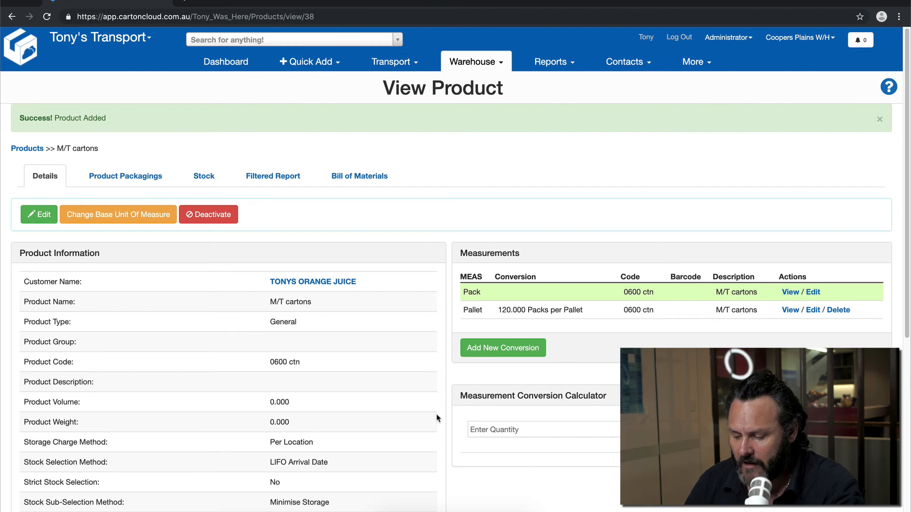
Step: Convert a quantity of 120 with the product's measurement conversion calculator
click(547, 429)
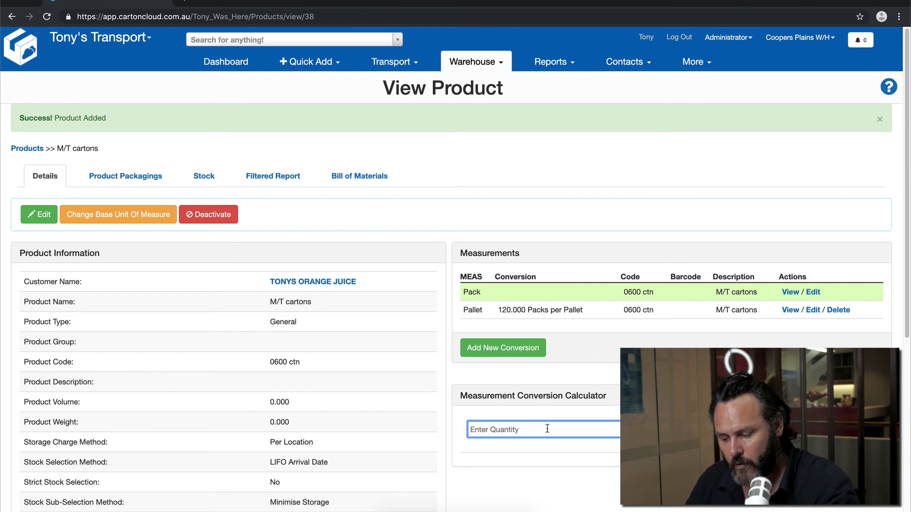
text(120)
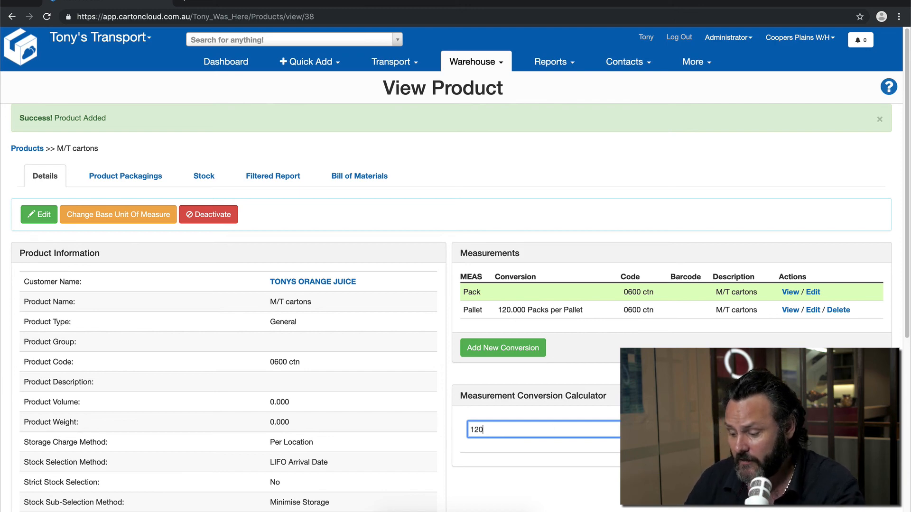
key(Tab)
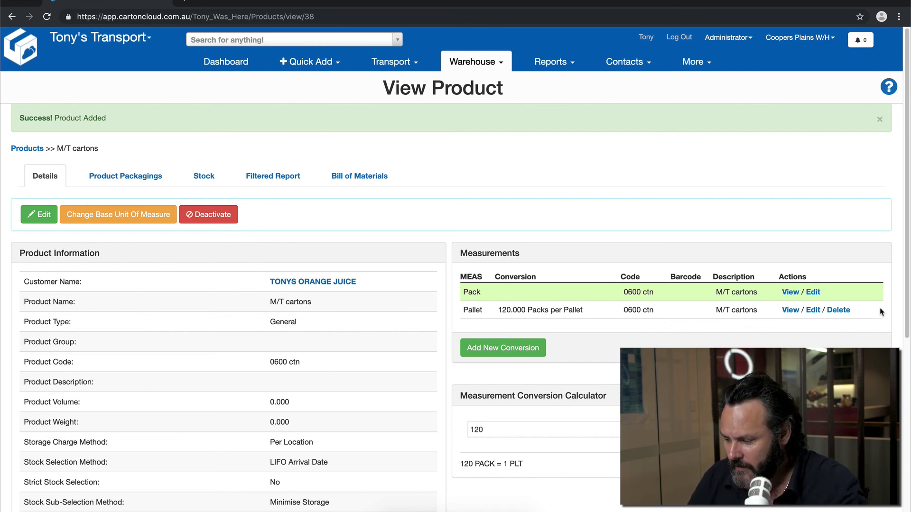
mouse_move(907, 279)
mouse_down()
mouse_move(905, 370)
mouse_move(905, 290)
mouse_up()
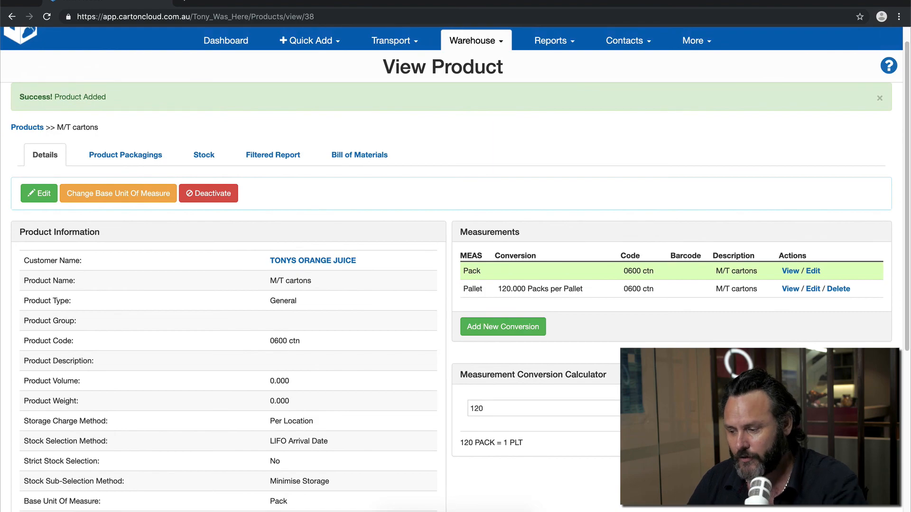